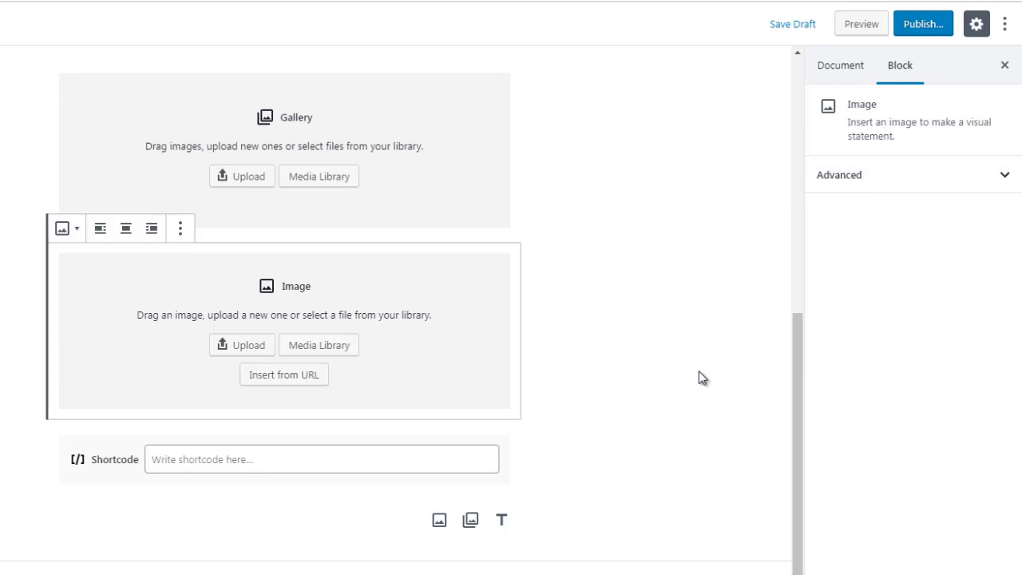
Step: Select the "heading here" text and view the heading block's additional options, leaving them unused
{"action": "left_click_drag", "start_coordinate": [802, 364], "coordinate": [803, 141]}
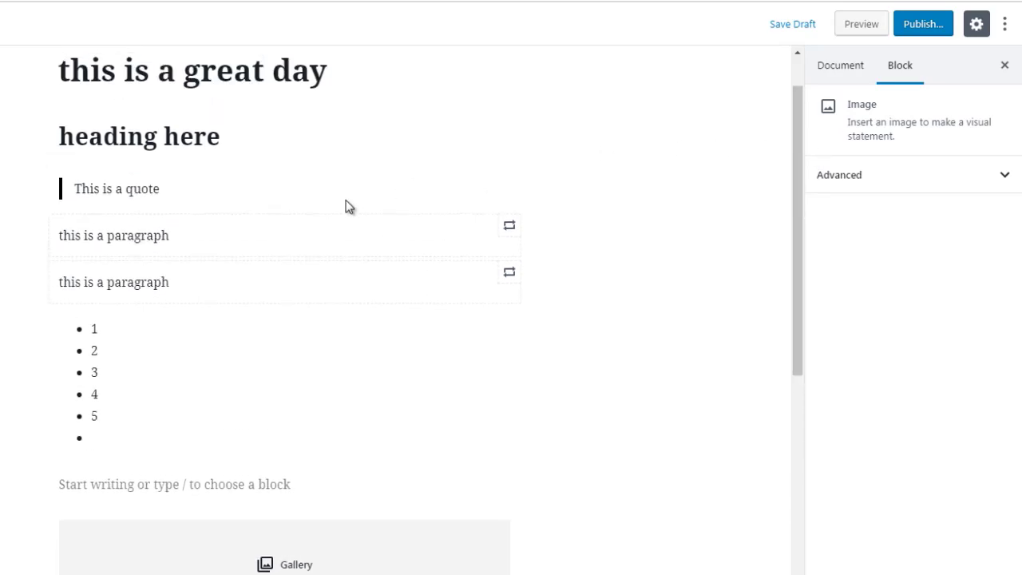
{"action": "left_click", "coordinate": [215, 137]}
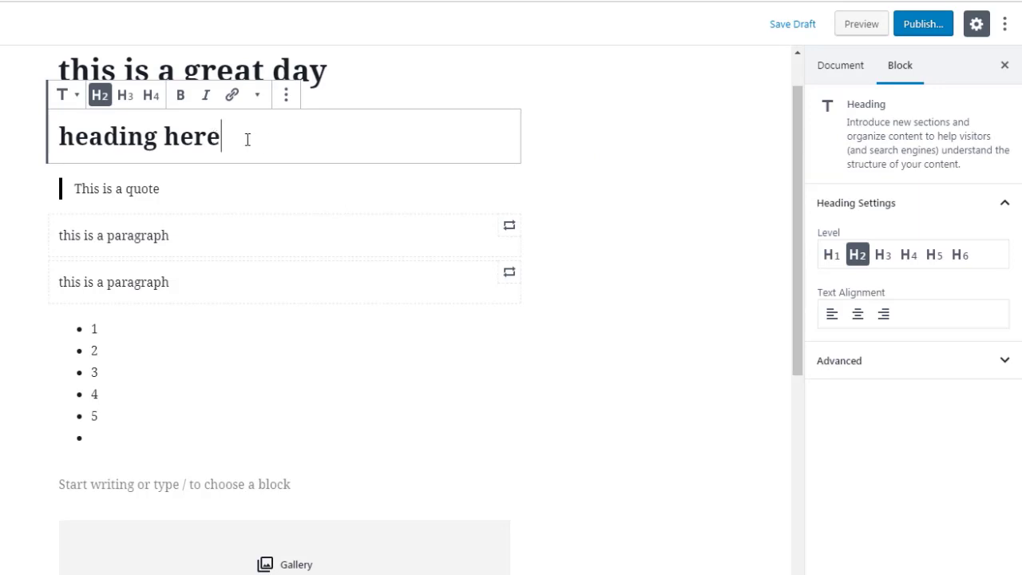
{"action": "left_click_drag", "start_coordinate": [247, 139], "coordinate": [62, 136]}
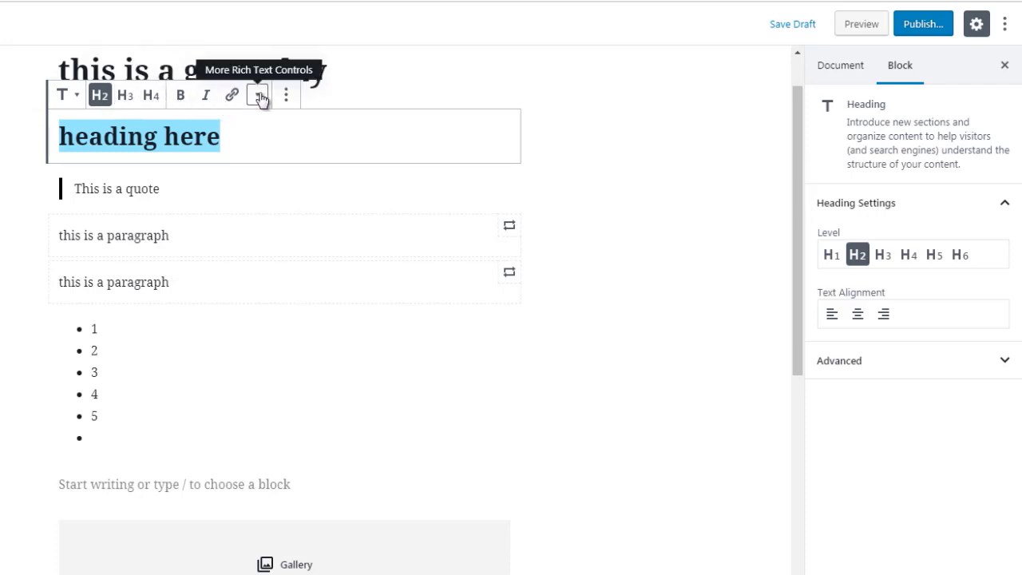
{"action": "left_click", "coordinate": [288, 98]}
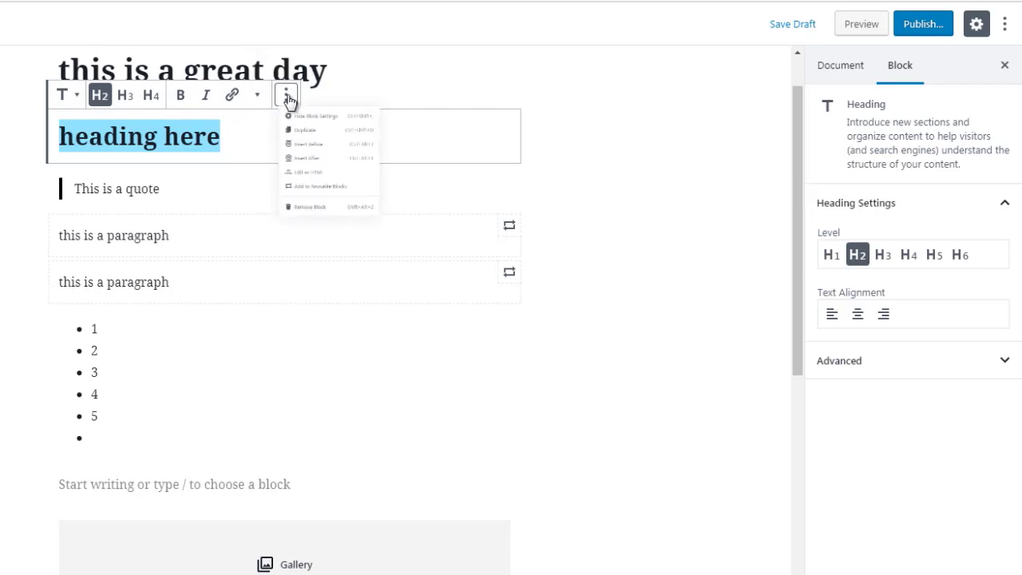
{"action": "left_click", "coordinate": [585, 183]}
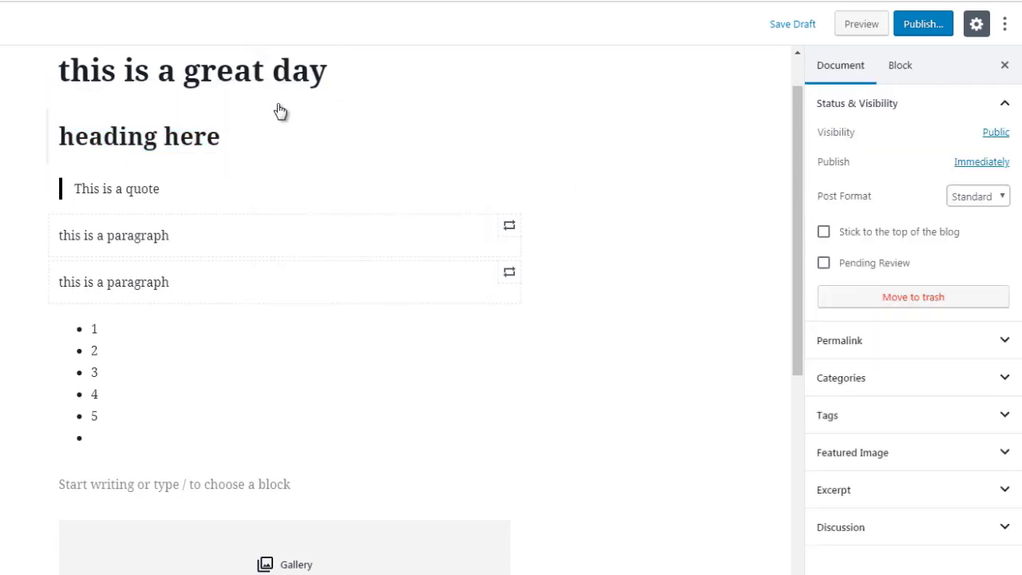
Step: Reselect the whole "heading here" text and expand the heading block's Advanced settings
{"action": "left_click_drag", "start_coordinate": [243, 137], "coordinate": [74, 136]}
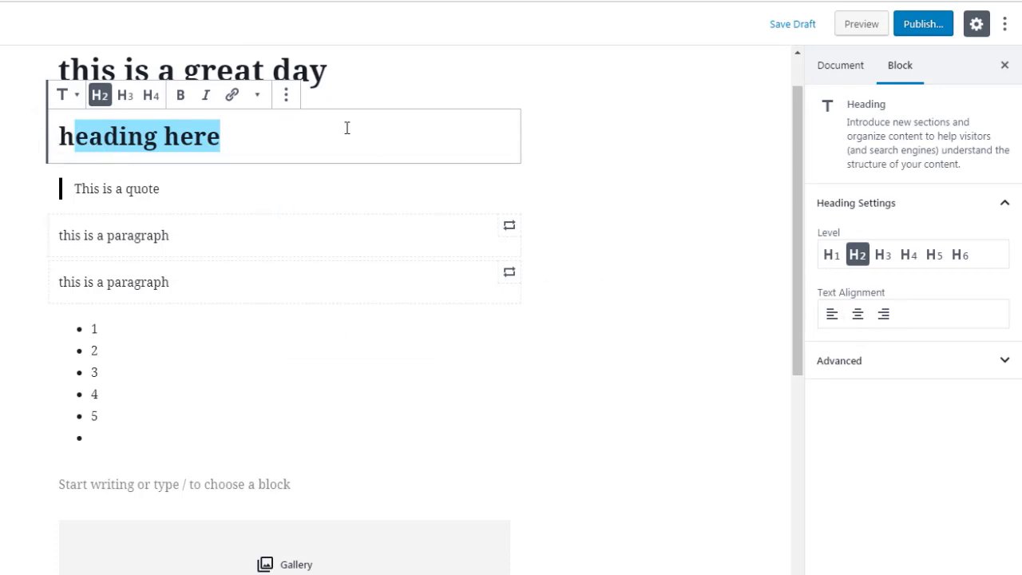
{"action": "left_click", "coordinate": [257, 133]}
{"action": "left_click_drag", "start_coordinate": [221, 135], "coordinate": [286, 159]}
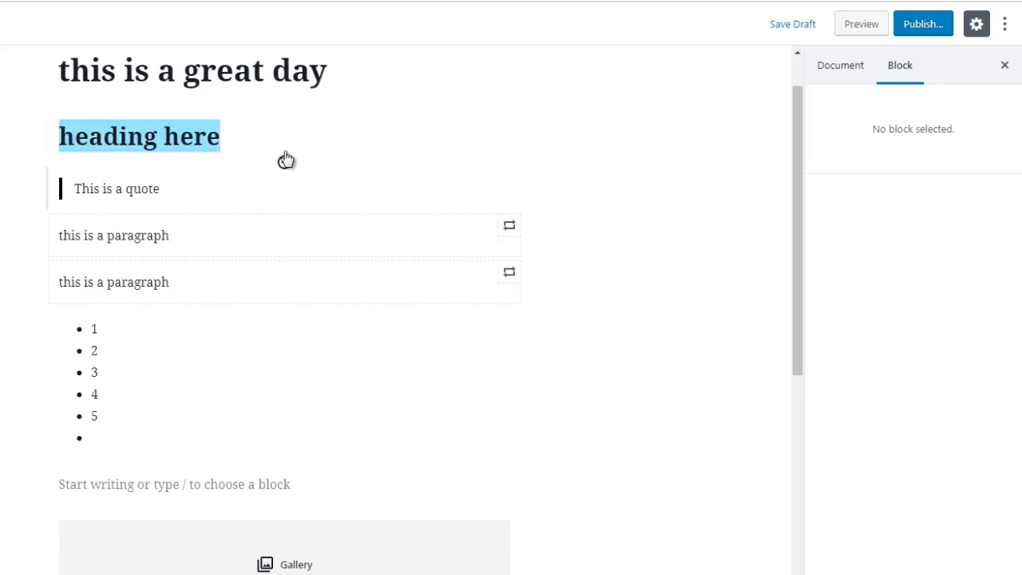
{"action": "left_click", "coordinate": [241, 139]}
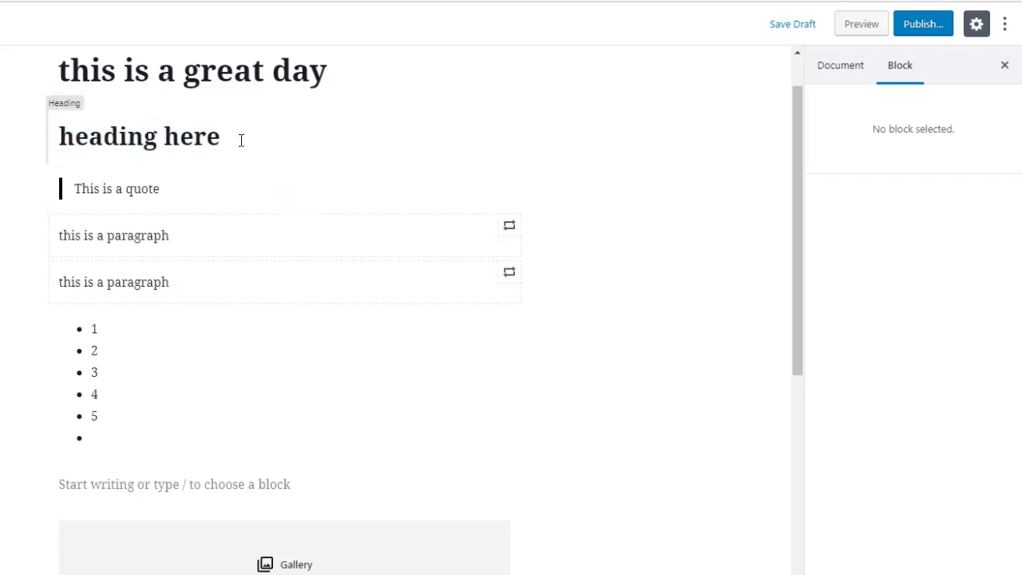
{"action": "left_click", "coordinate": [215, 192]}
{"action": "left_click", "coordinate": [226, 131]}
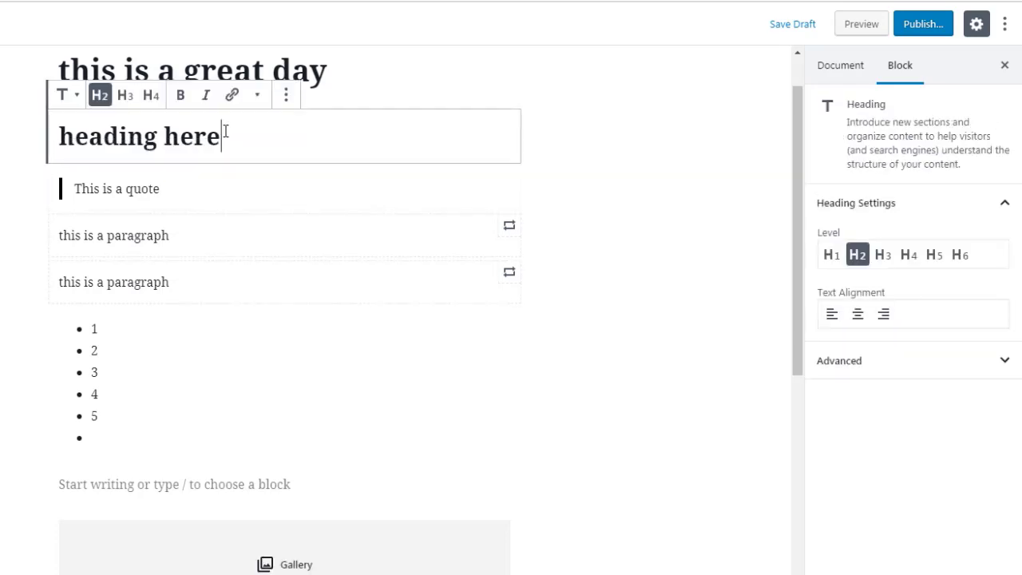
{"action": "left_click_drag", "start_coordinate": [226, 133], "coordinate": [61, 133]}
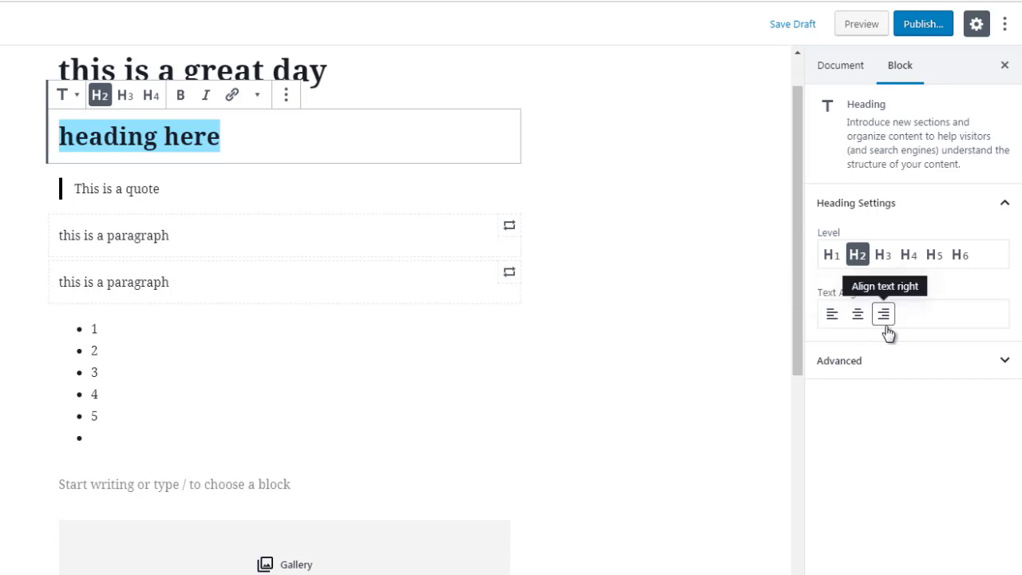
{"action": "left_click", "coordinate": [868, 362]}
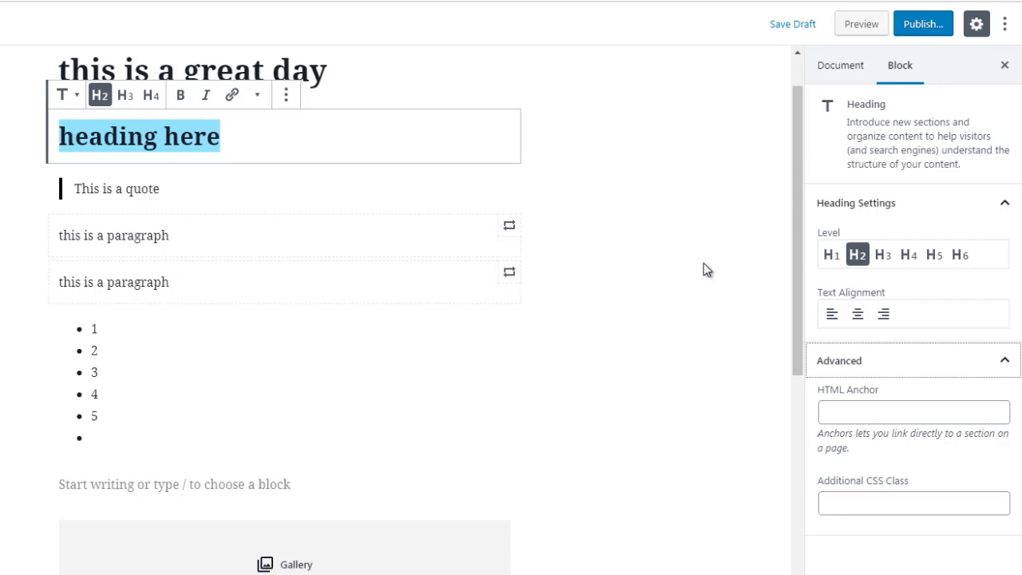
Step: Select all items of the bulleted list, try the numbered format and return the list to bullets
{"action": "left_click", "coordinate": [124, 360]}
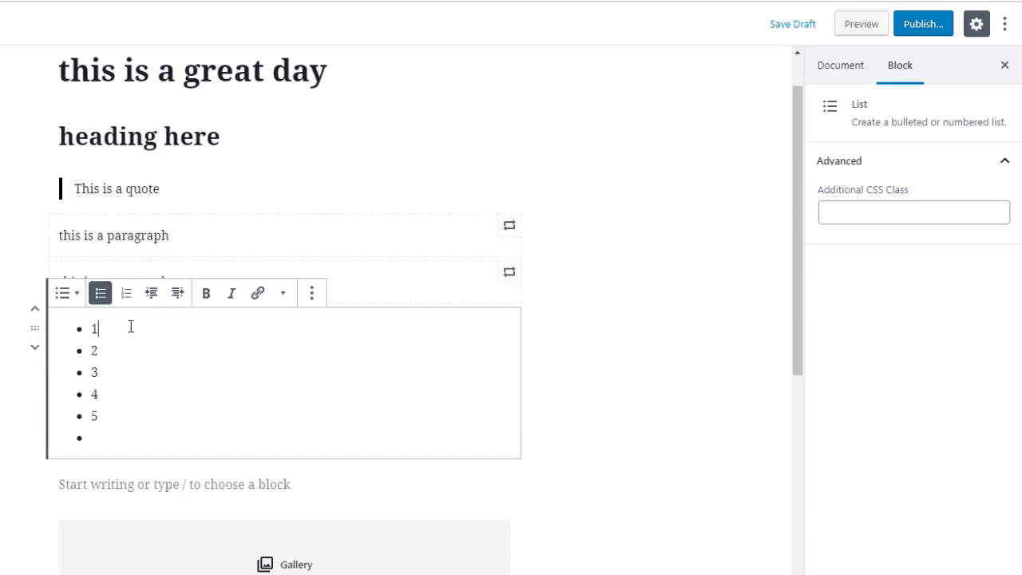
{"action": "left_click_drag", "start_coordinate": [107, 434], "coordinate": [87, 323]}
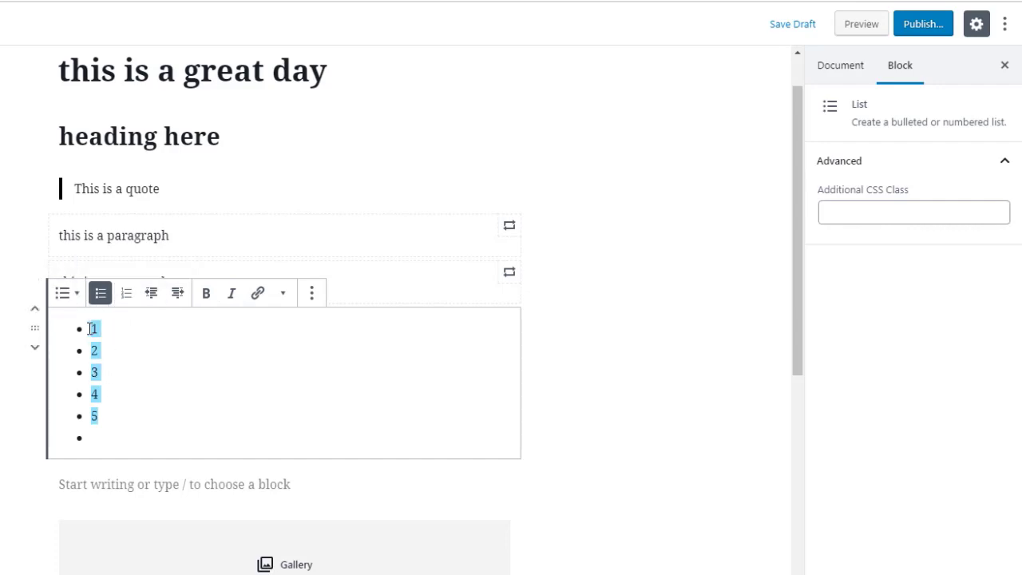
{"action": "left_click", "coordinate": [126, 297]}
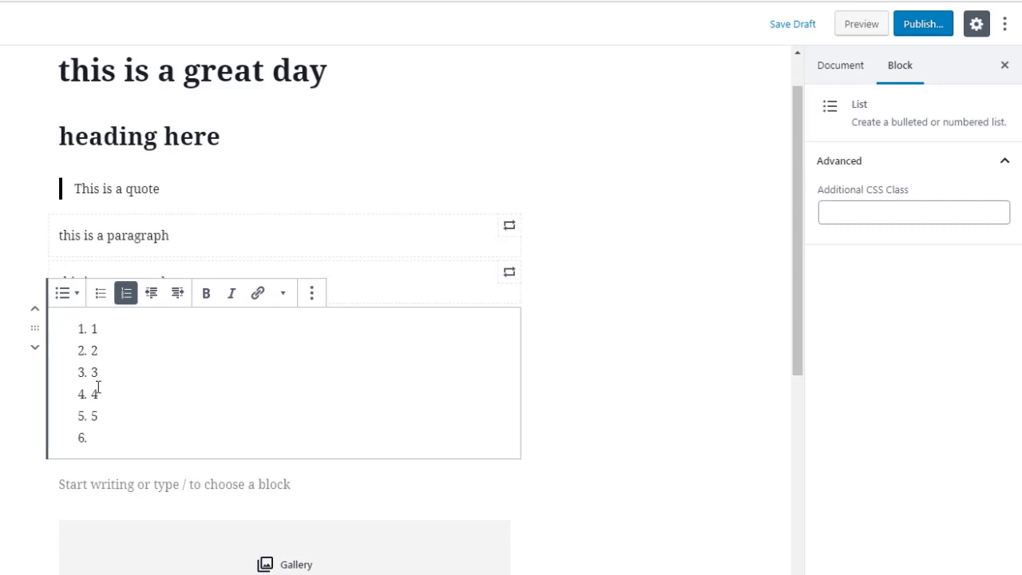
{"action": "left_click", "coordinate": [100, 295]}
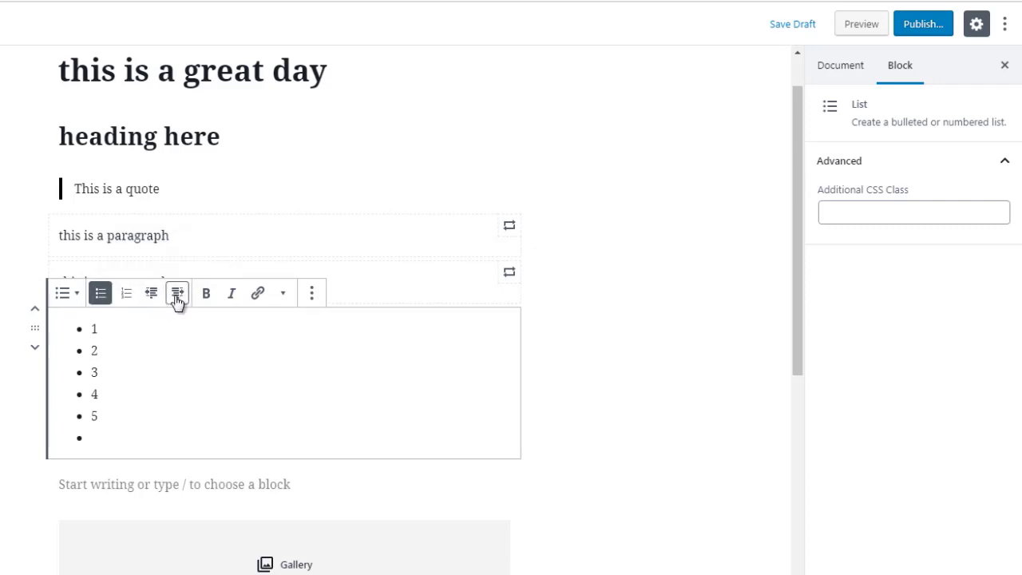
Step: Format the first list item, "1", as bold and italic
{"action": "left_click", "coordinate": [103, 334]}
{"action": "double_click", "coordinate": [99, 328]}
{"action": "left_click", "coordinate": [205, 297]}
{"action": "left_click", "coordinate": [229, 302]}
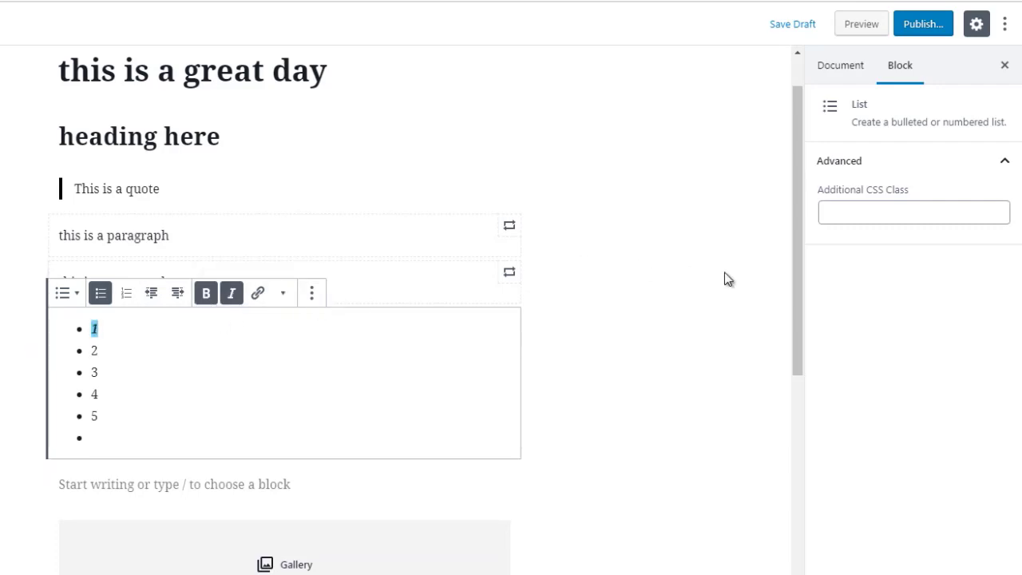
Step: Deselect the list block and examine the post's status settings, including the available post formats and the permalink section
{"action": "scroll", "coordinate": [778, 287], "scroll_direction": "down", "scroll_amount": 1}
{"action": "scroll", "coordinate": [779, 300], "scroll_direction": "down", "scroll_amount": 5}
{"action": "left_click", "coordinate": [581, 378]}
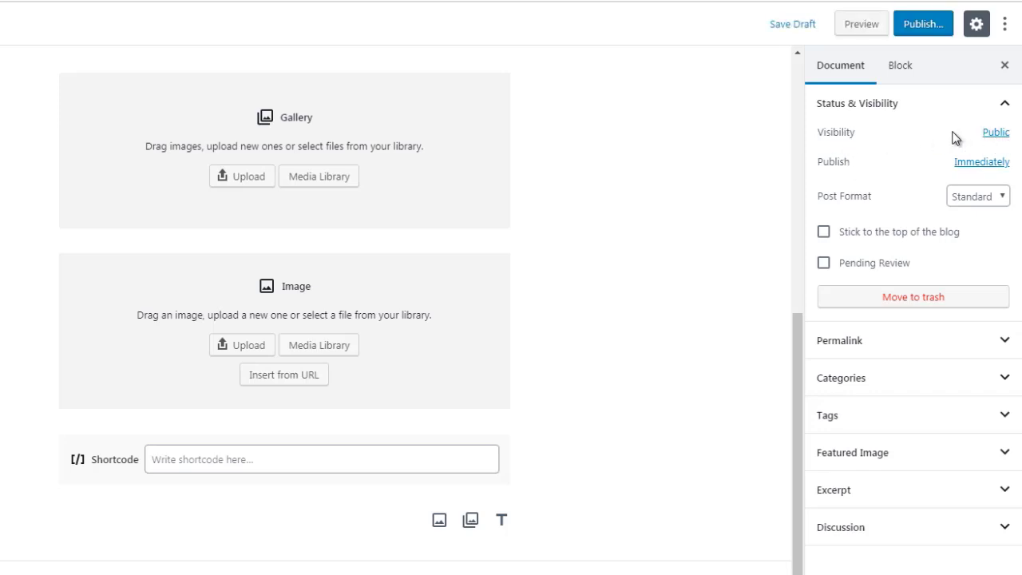
{"action": "left_click", "coordinate": [970, 194]}
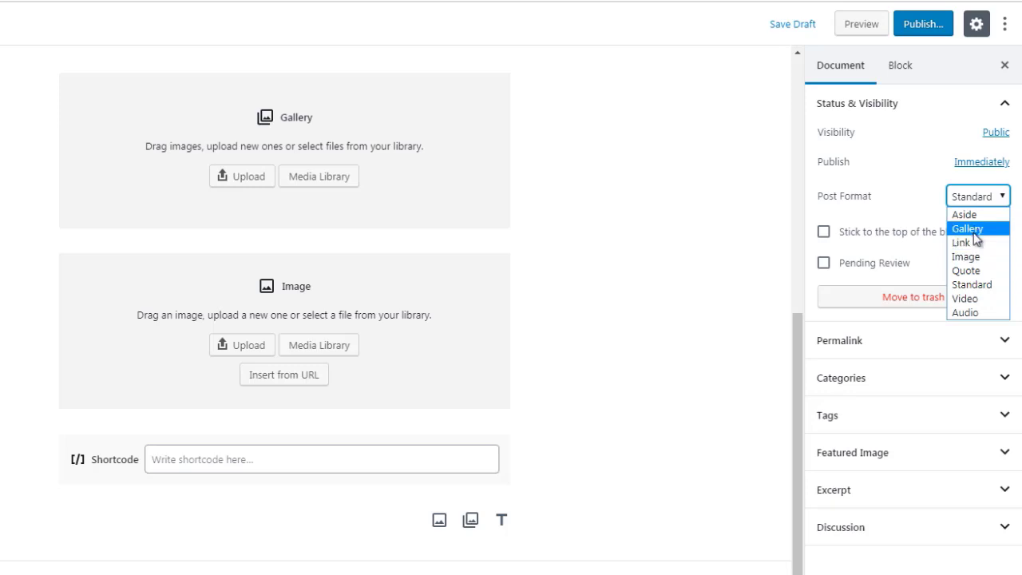
{"action": "left_click", "coordinate": [810, 201]}
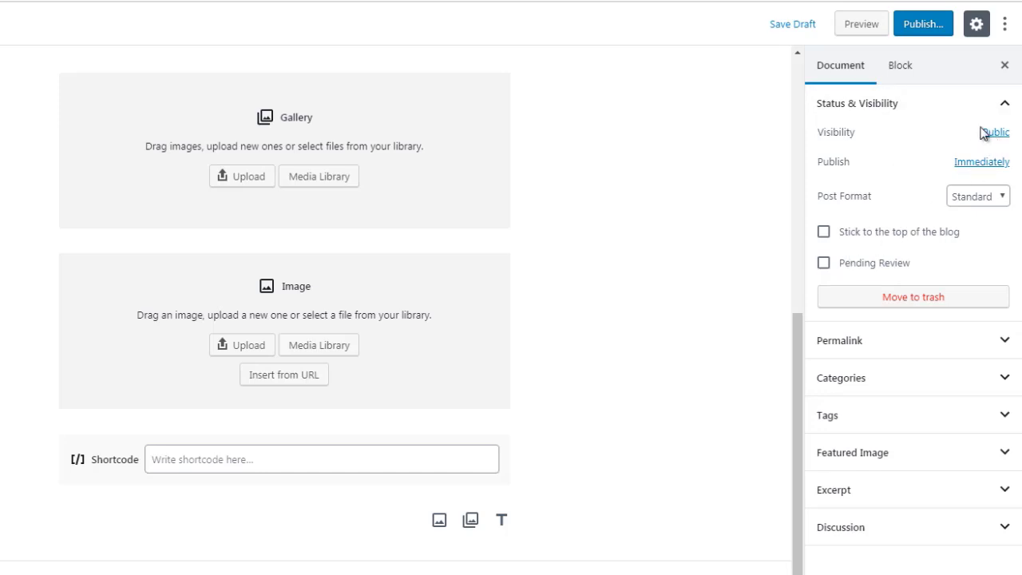
{"action": "left_click", "coordinate": [840, 341]}
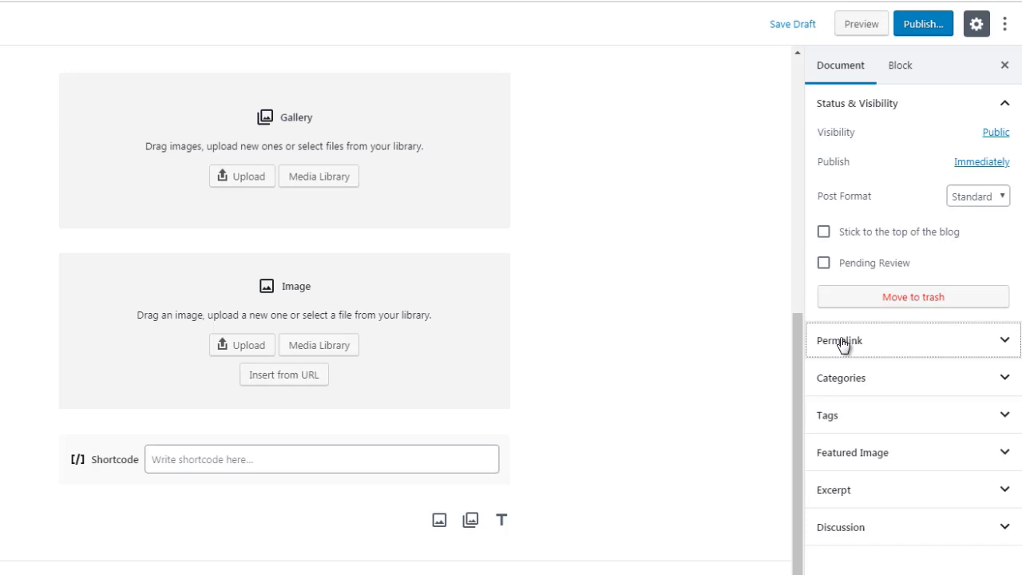
Step: Expand the post's categories and look through the full category list
{"action": "left_click", "coordinate": [856, 384]}
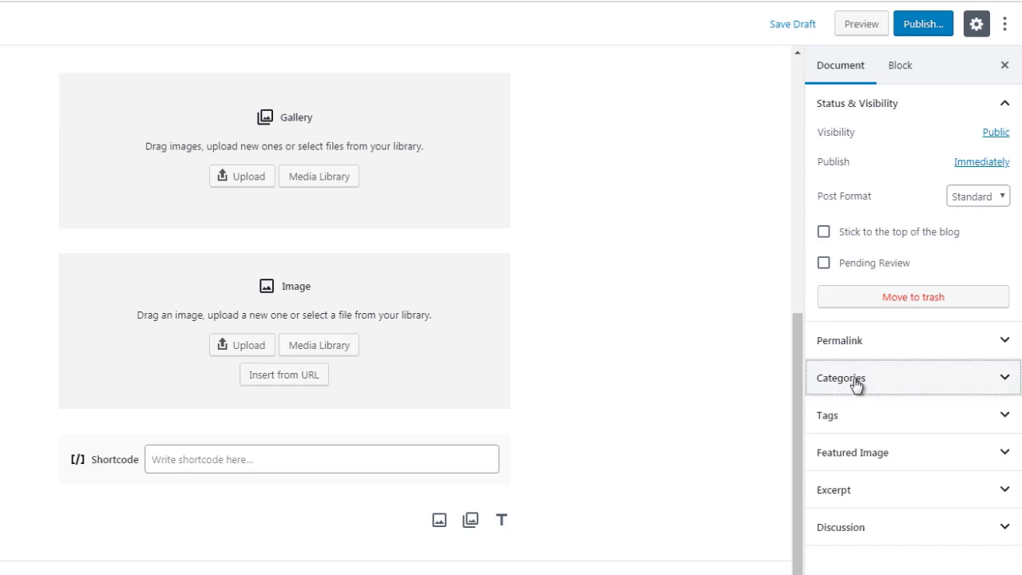
{"action": "scroll", "coordinate": [1021, 443], "scroll_direction": "down", "scroll_amount": 1}
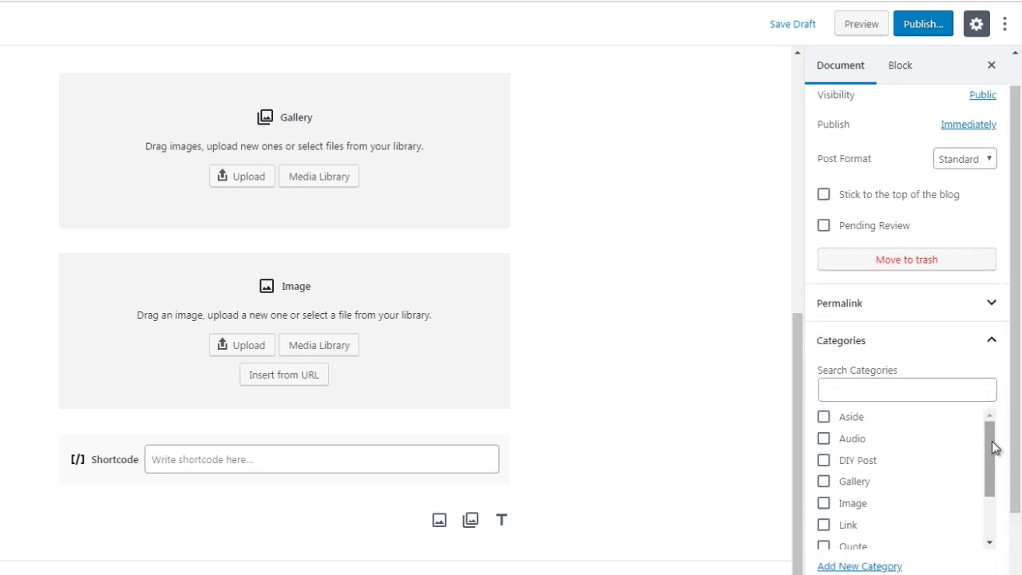
{"action": "left_click_drag", "start_coordinate": [994, 448], "coordinate": [992, 506]}
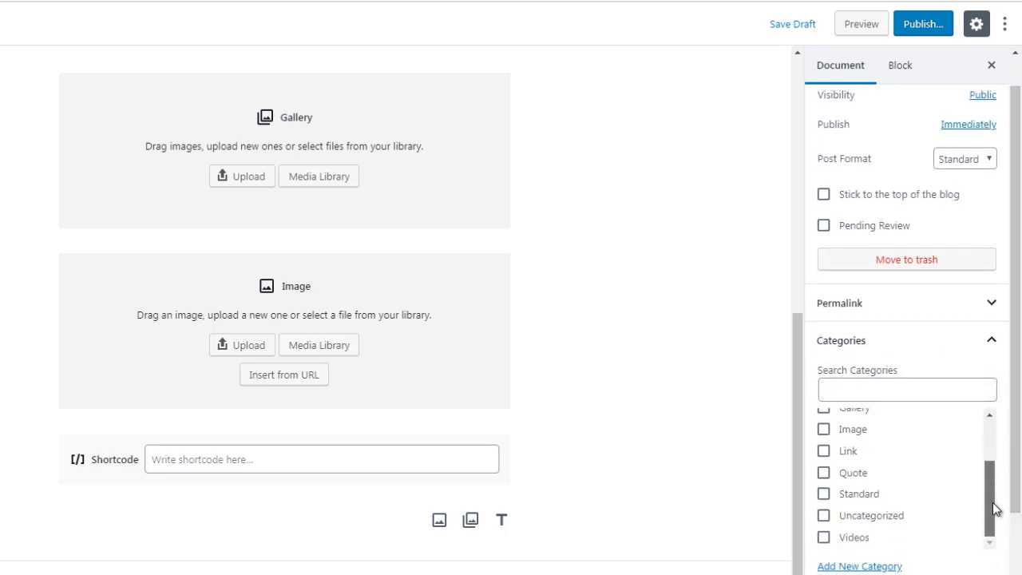
Step: Open the new category form, check its parent category choices and name field, and collapse the categories without adding one
{"action": "left_click", "coordinate": [886, 563]}
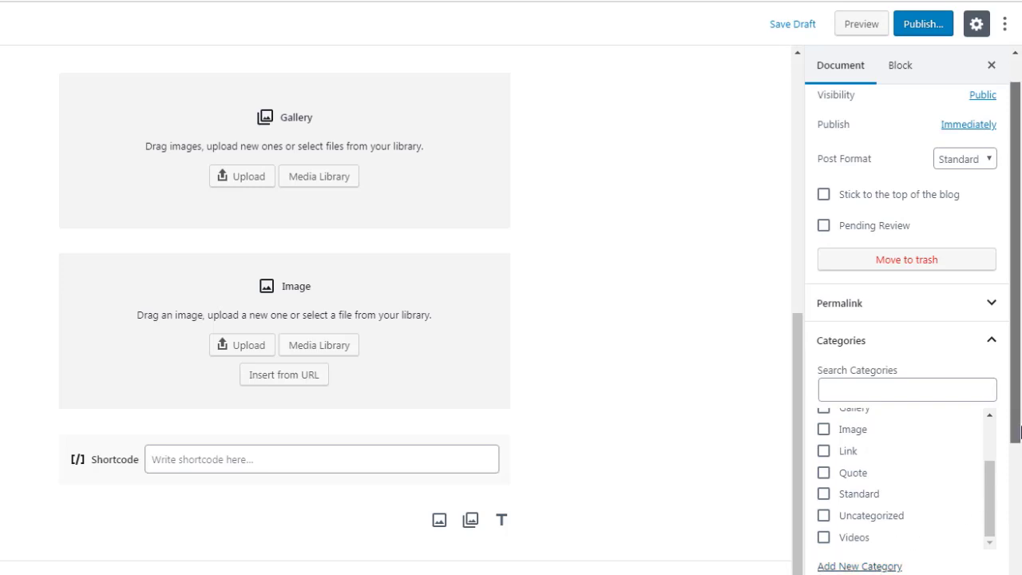
{"action": "scroll", "coordinate": [1020, 431], "scroll_direction": "down", "scroll_amount": 2}
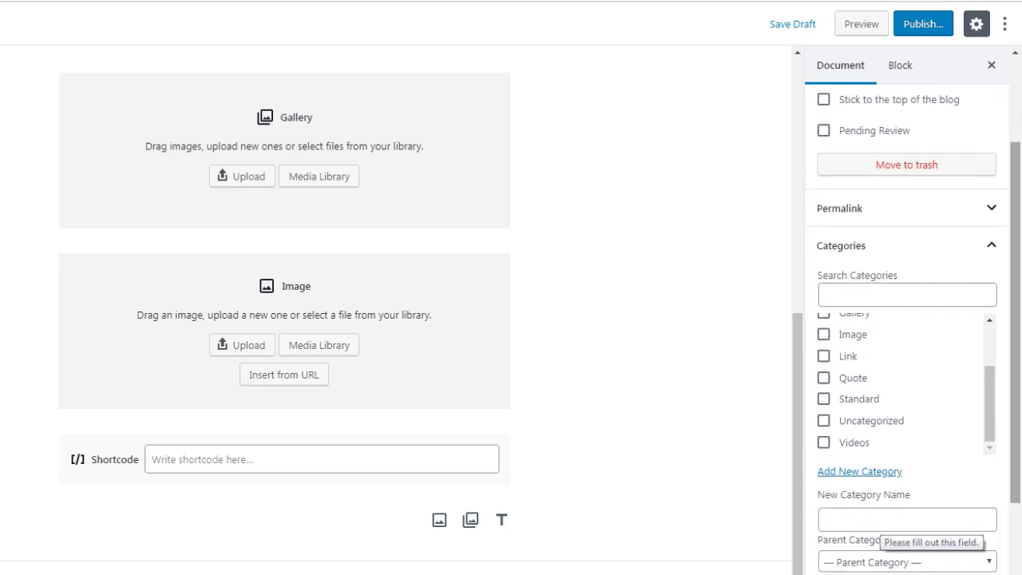
{"action": "scroll", "coordinate": [894, 524], "scroll_direction": "down", "scroll_amount": 1}
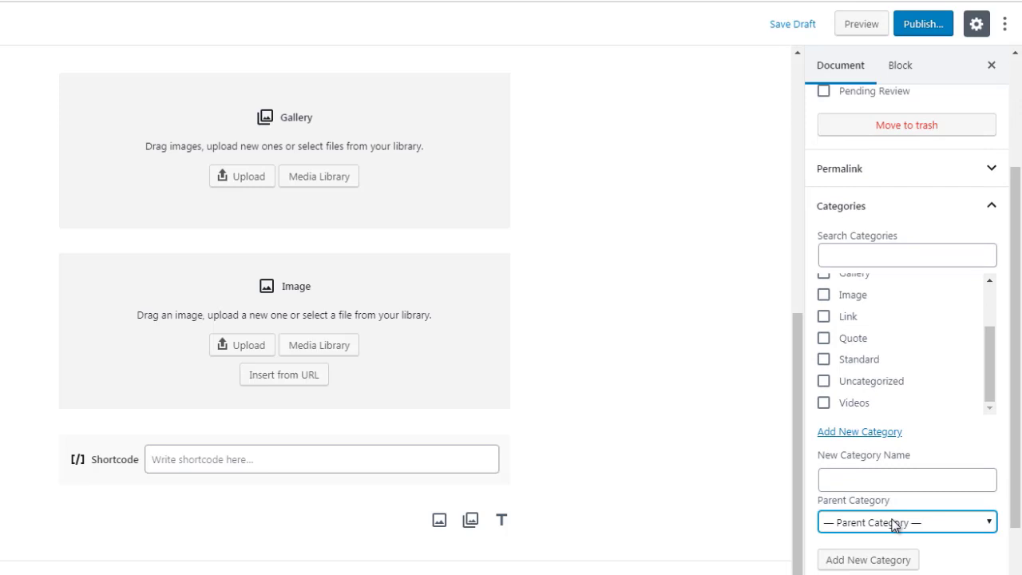
{"action": "left_click", "coordinate": [893, 523]}
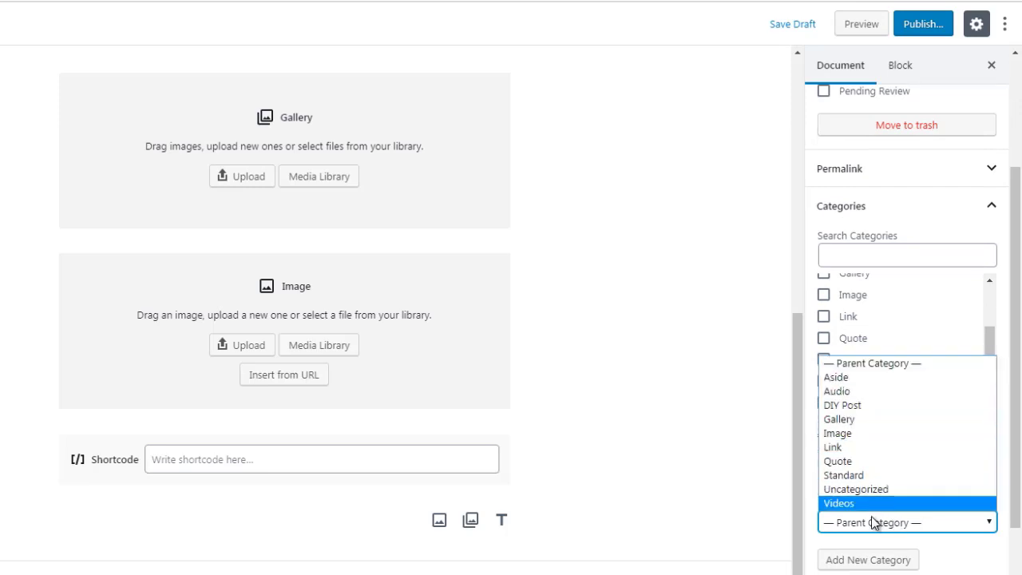
{"action": "left_click", "coordinate": [873, 522]}
{"action": "left_click", "coordinate": [870, 477]}
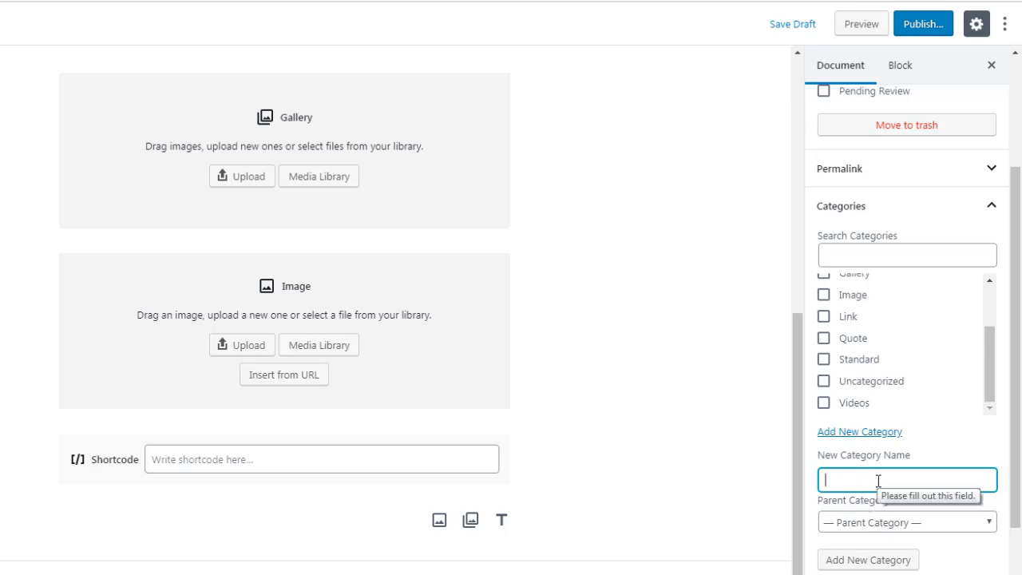
{"action": "scroll", "coordinate": [990, 423], "scroll_direction": "down", "scroll_amount": 1}
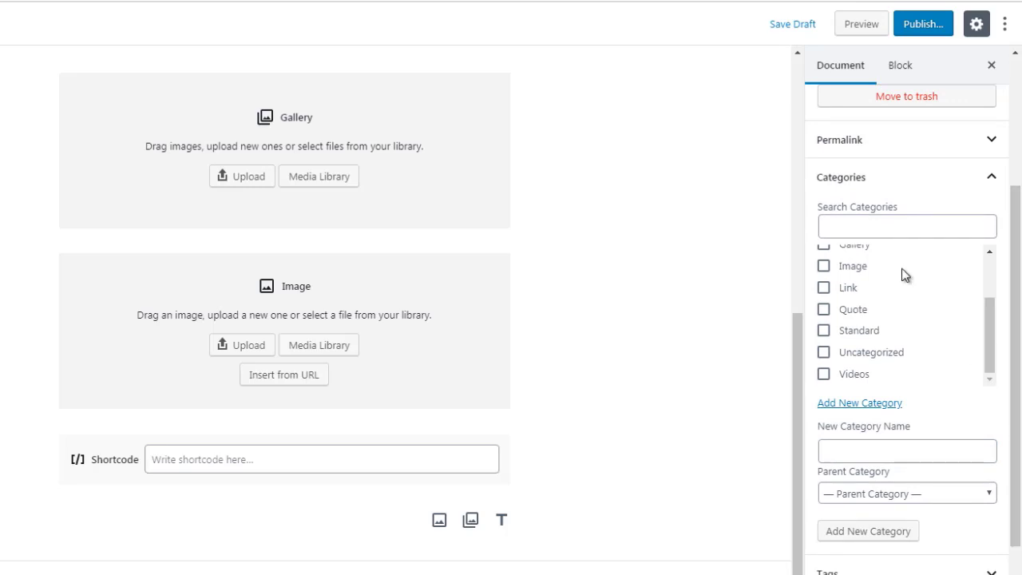
{"action": "left_click", "coordinate": [873, 185]}
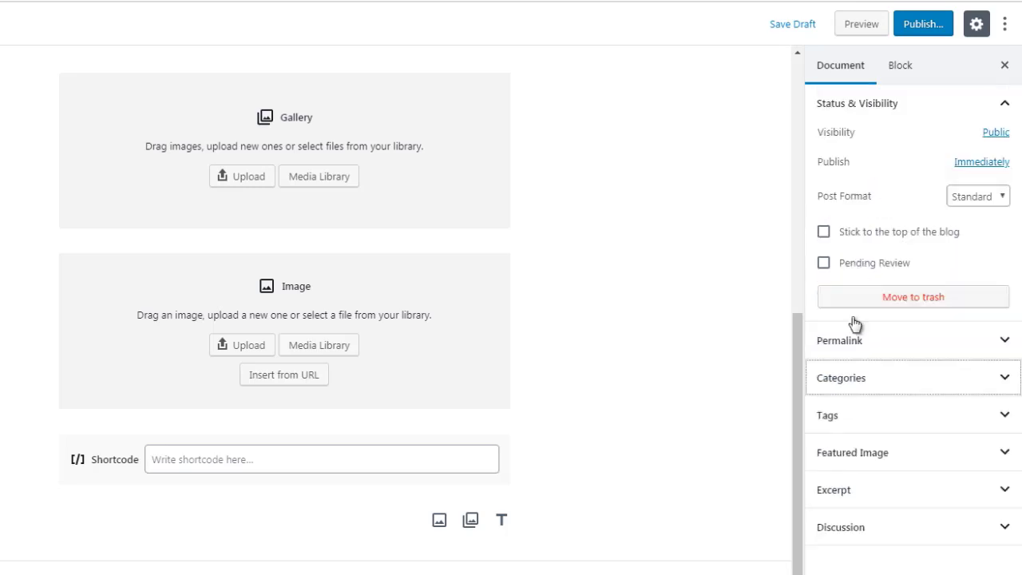
Step: Expand the post's tags, examine the new tag field, and collapse the section without adding a tag
{"action": "left_click", "coordinate": [854, 423]}
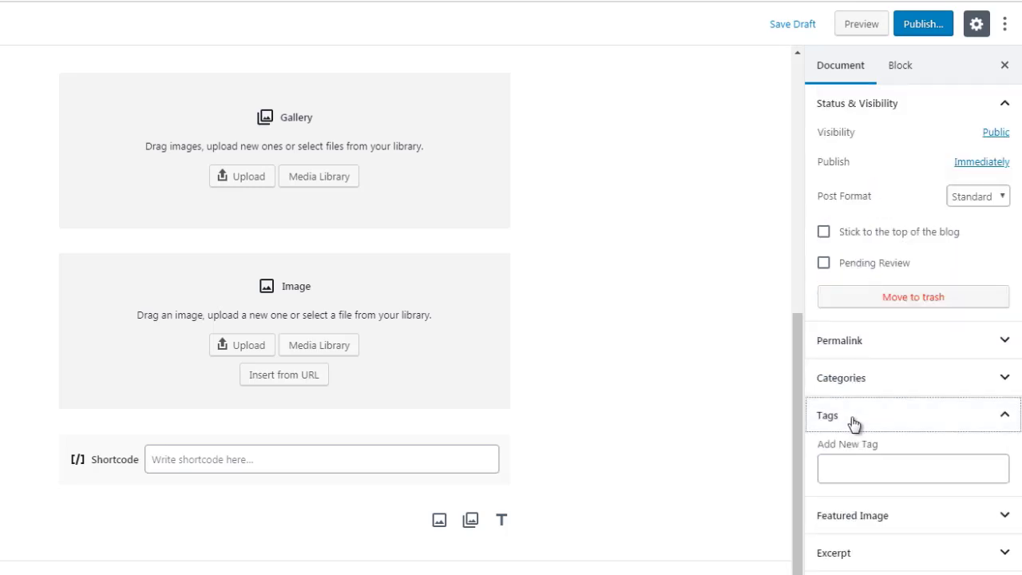
{"action": "left_click", "coordinate": [881, 465]}
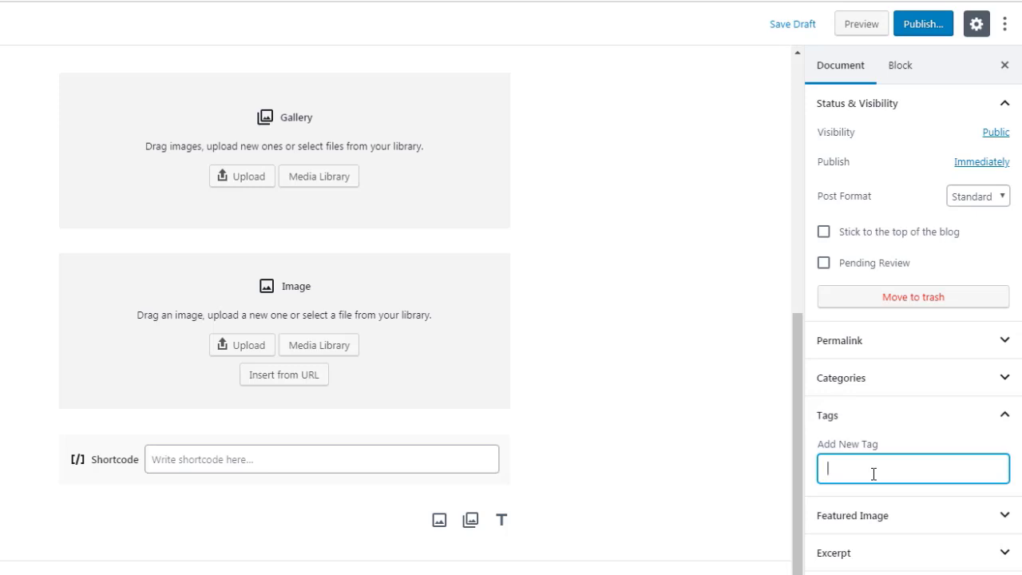
{"action": "left_click", "coordinate": [870, 418]}
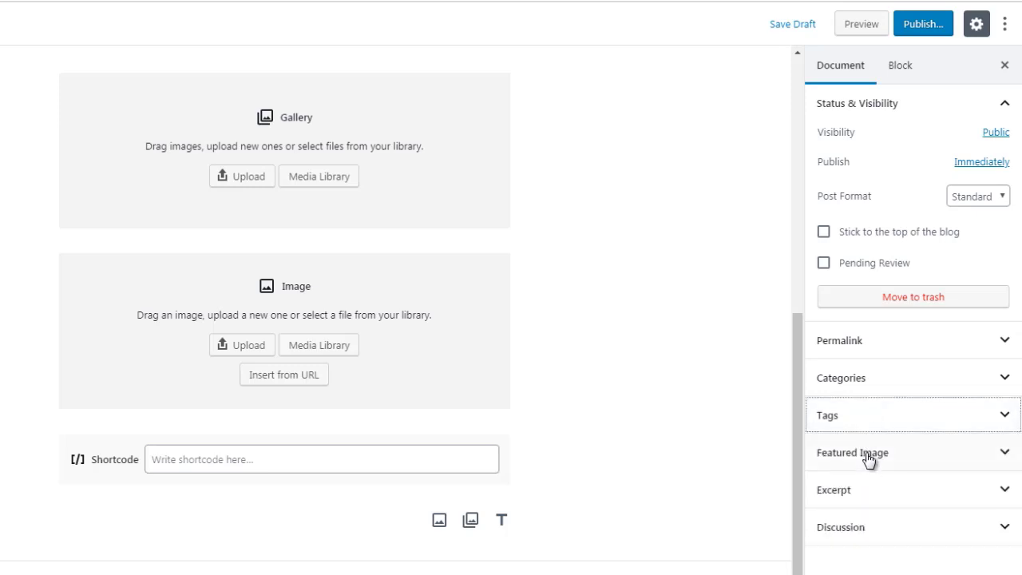
Step: Expand the featured image settings and briefly check the excerpt section
{"action": "left_click", "coordinate": [866, 455]}
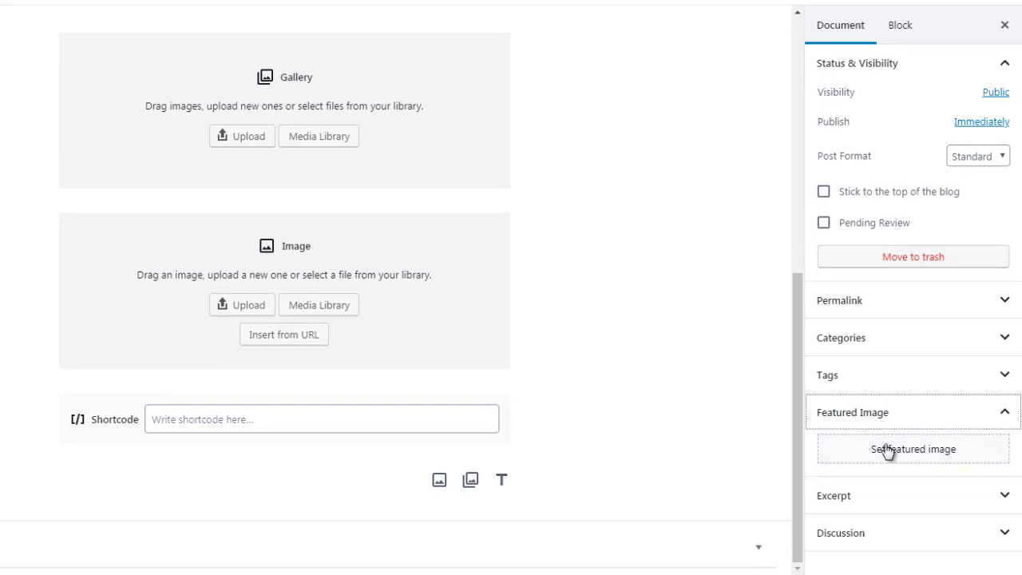
{"action": "left_click", "coordinate": [864, 501]}
{"action": "left_click", "coordinate": [864, 500]}
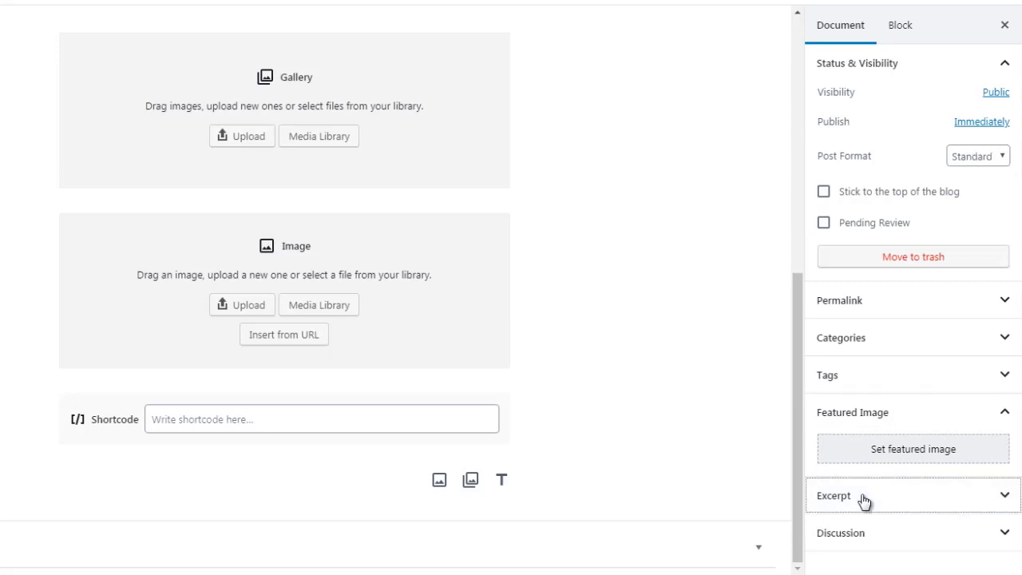
Step: Expand the post's discussion settings, disable Allow Comments, and enable it again
{"action": "left_click", "coordinate": [855, 535]}
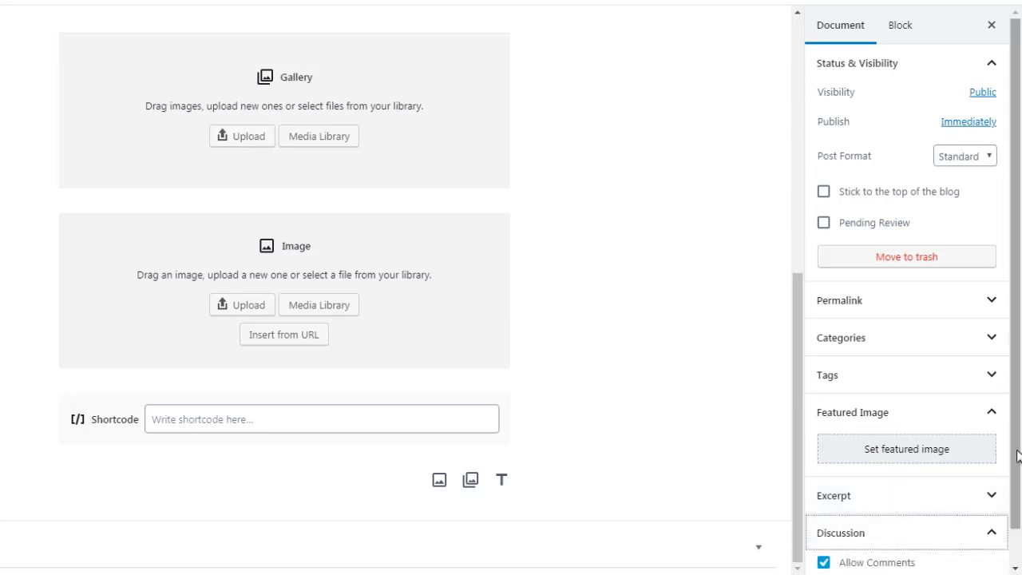
{"action": "scroll", "coordinate": [1015, 450], "scroll_direction": "down", "scroll_amount": 1}
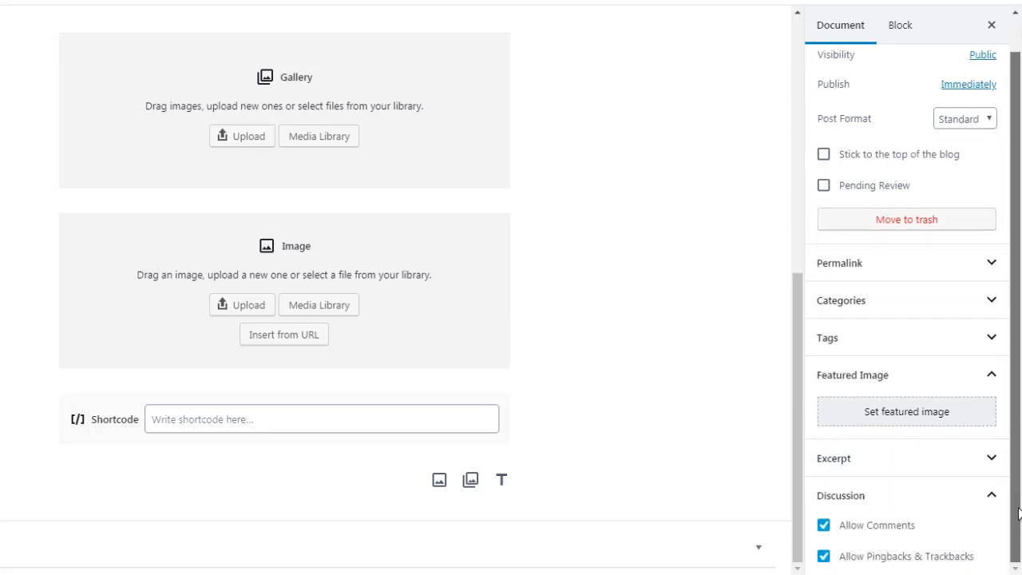
{"action": "left_click", "coordinate": [823, 526]}
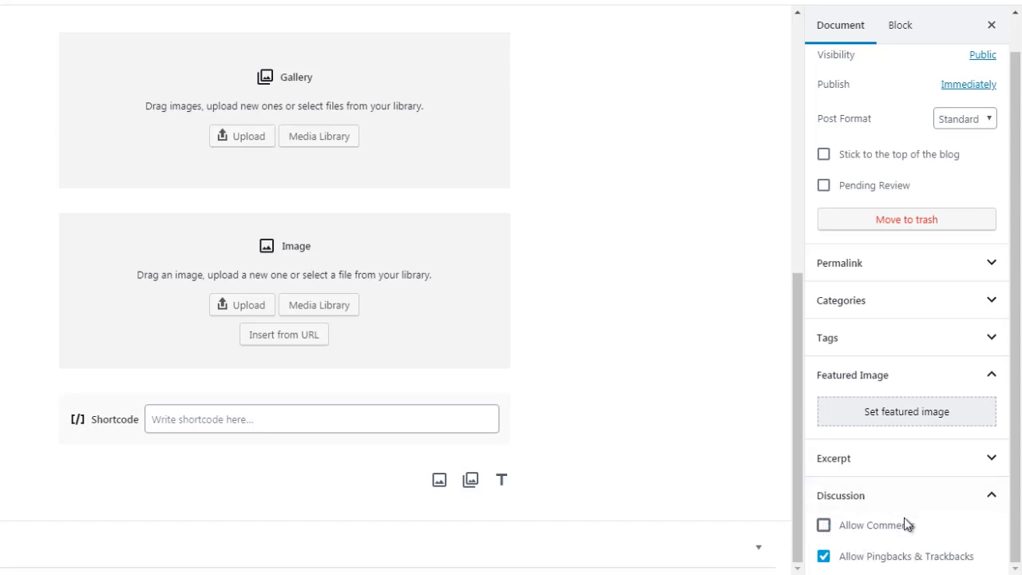
{"action": "left_click", "coordinate": [823, 525]}
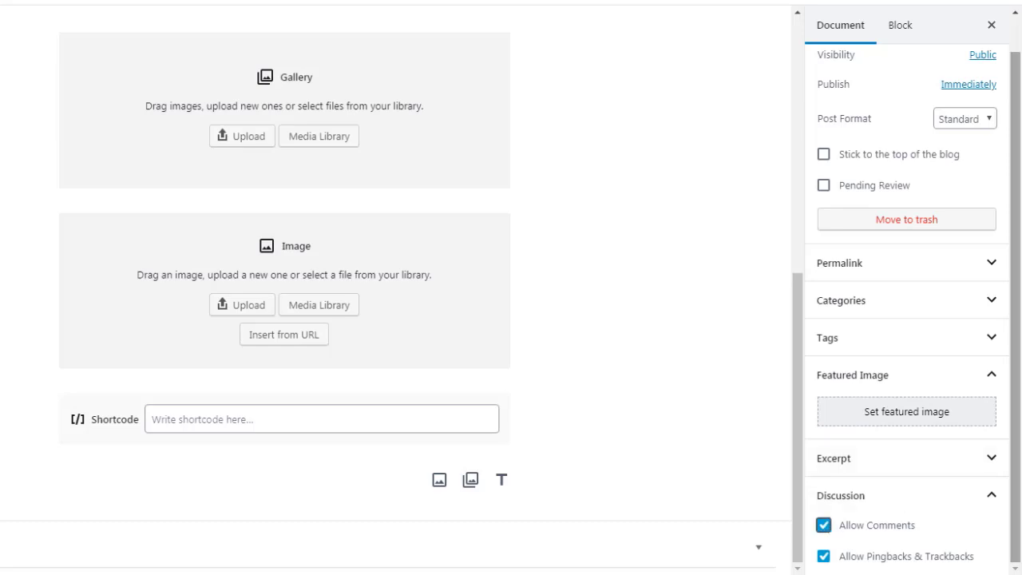
{"action": "scroll", "coordinate": [1009, 303], "scroll_direction": "up", "scroll_amount": 1}
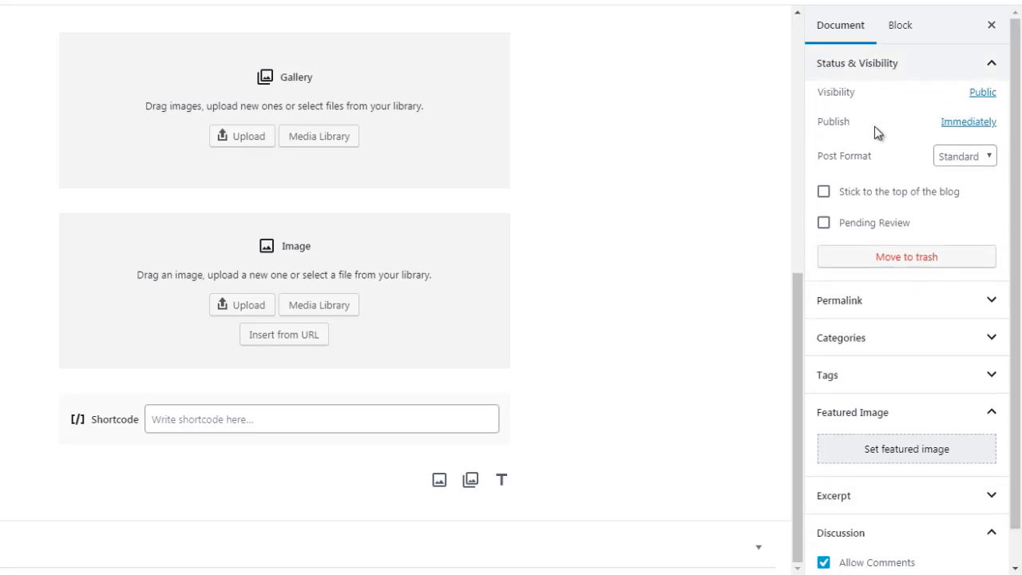
Step: Switch to the block settings and inspect the options for the Gallery block and the Image block
{"action": "left_click", "coordinate": [900, 27]}
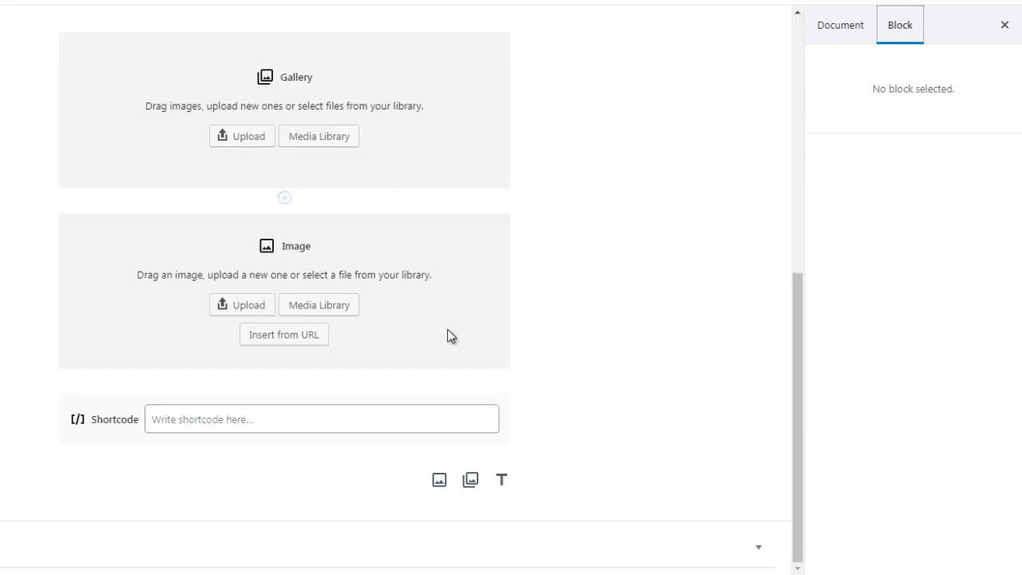
{"action": "left_click", "coordinate": [837, 26]}
{"action": "left_click", "coordinate": [433, 148]}
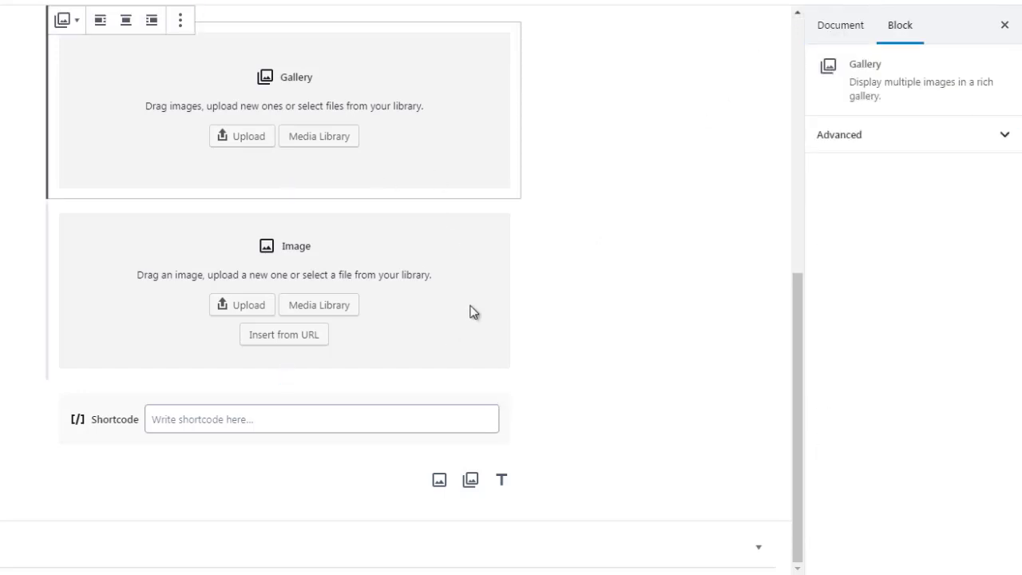
{"action": "left_click", "coordinate": [434, 346]}
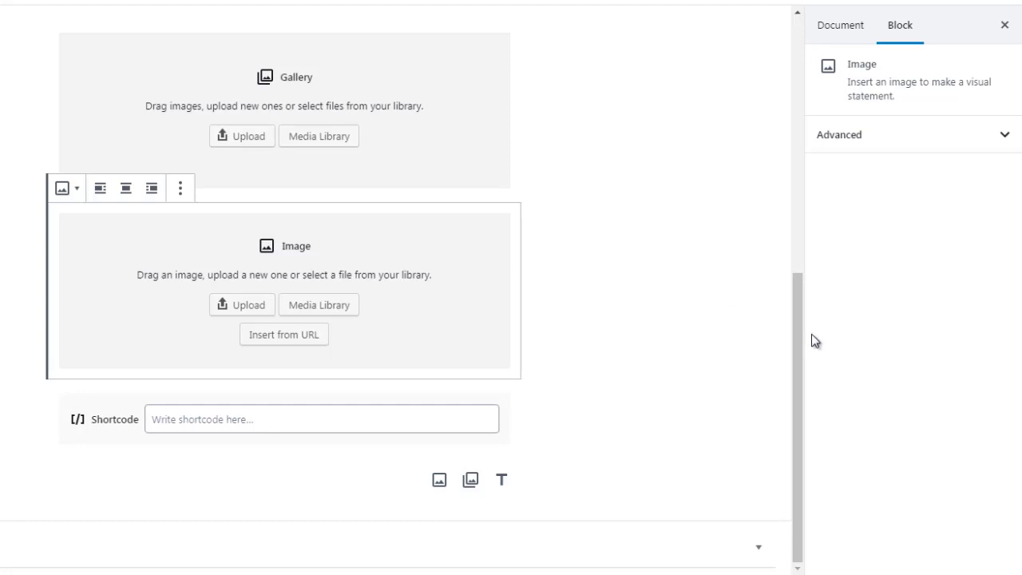
{"action": "left_click_drag", "start_coordinate": [794, 335], "coordinate": [802, 253]}
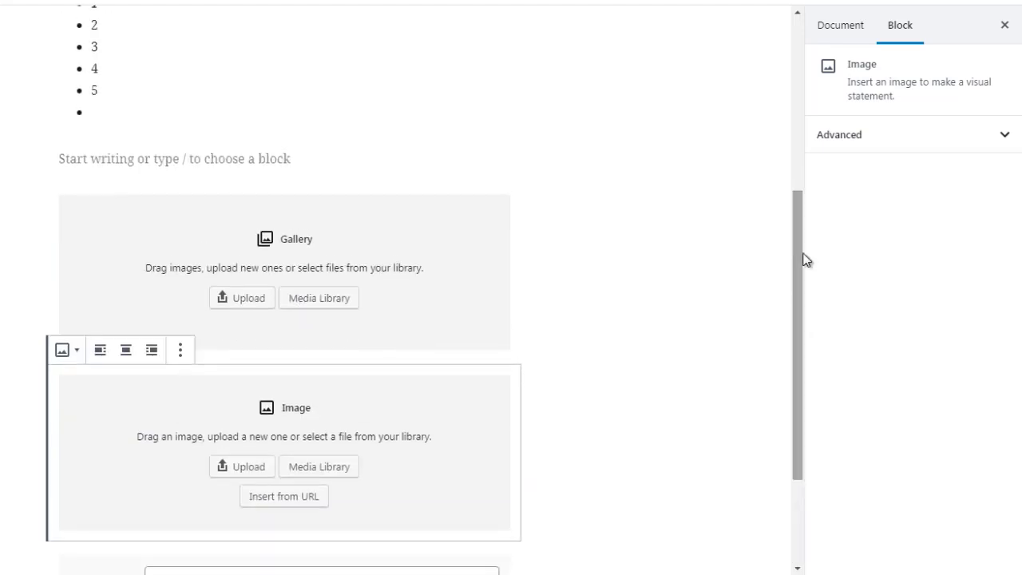